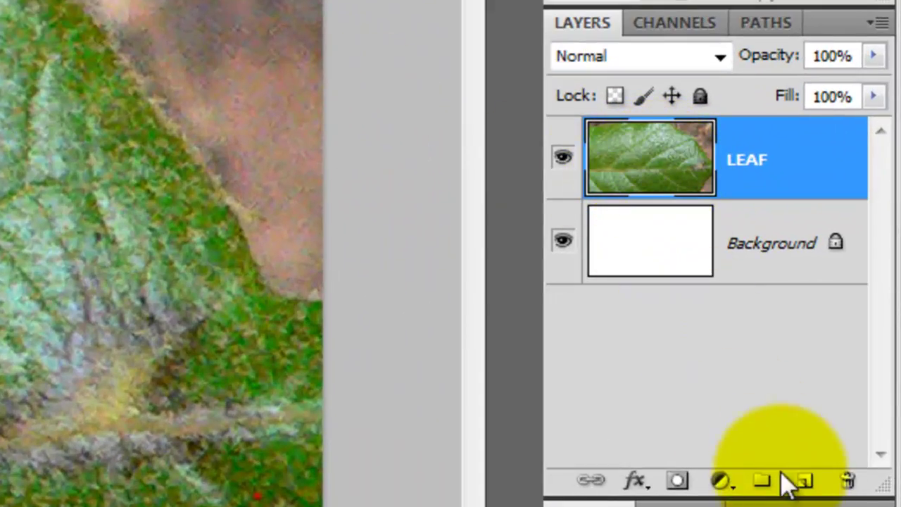
On a new Layer 1, gradient-fill a small oval on the leaf and blend it as Overlay.
click(805, 480)
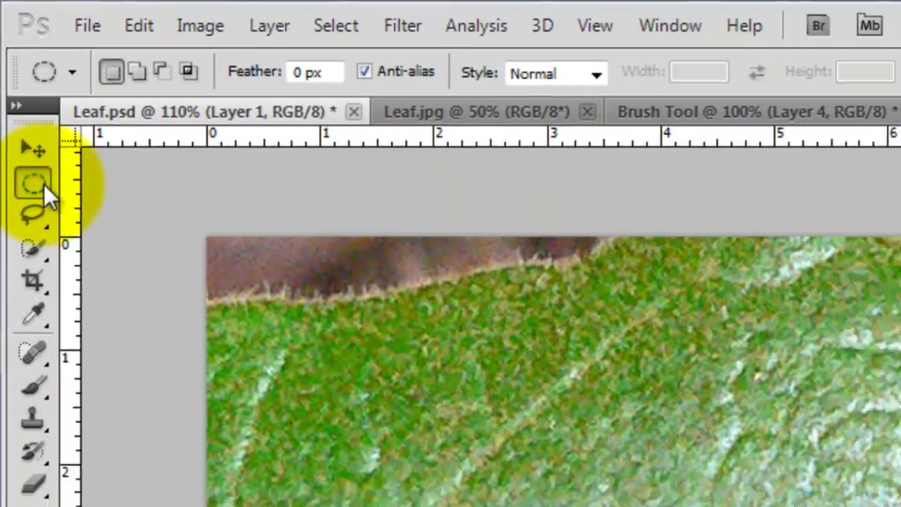
mouse_move(533, 236)
mouse_down()
mouse_move(569, 251)
mouse_move(579, 283)
mouse_up()
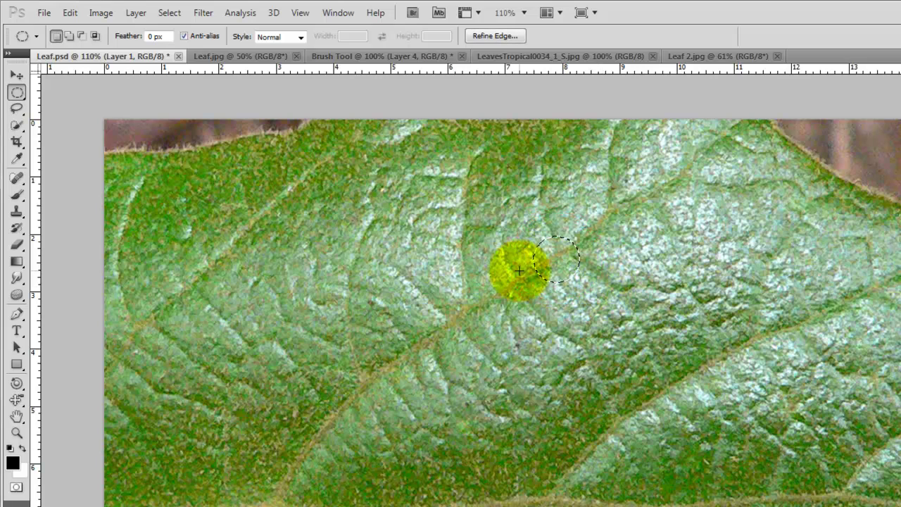
click(17, 262)
right_click(18, 262)
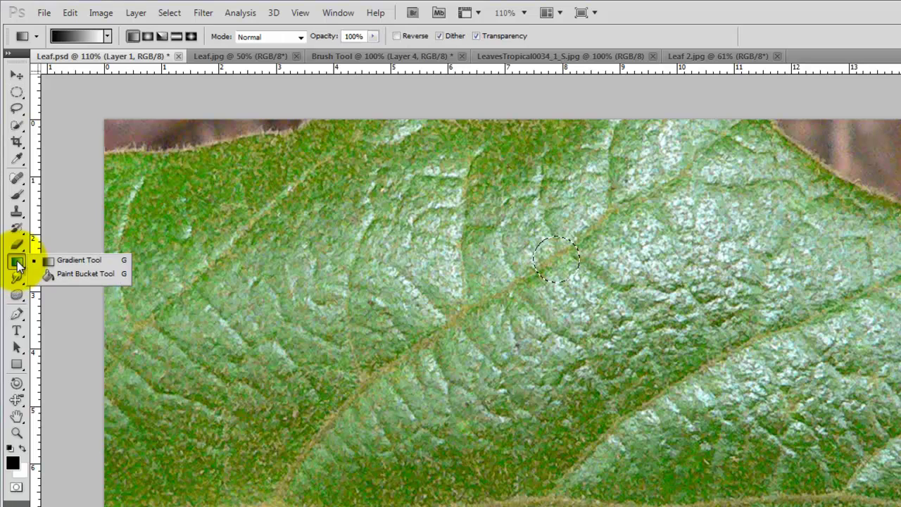
click(71, 261)
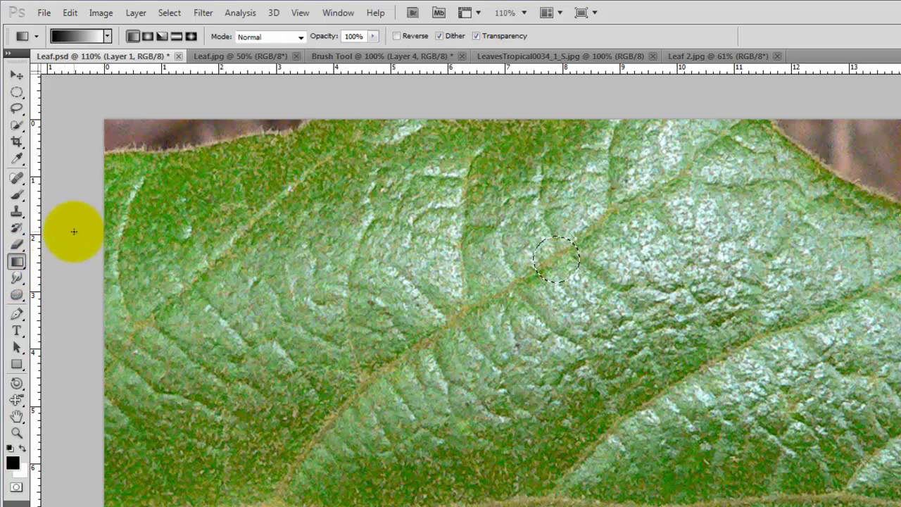
click(109, 36)
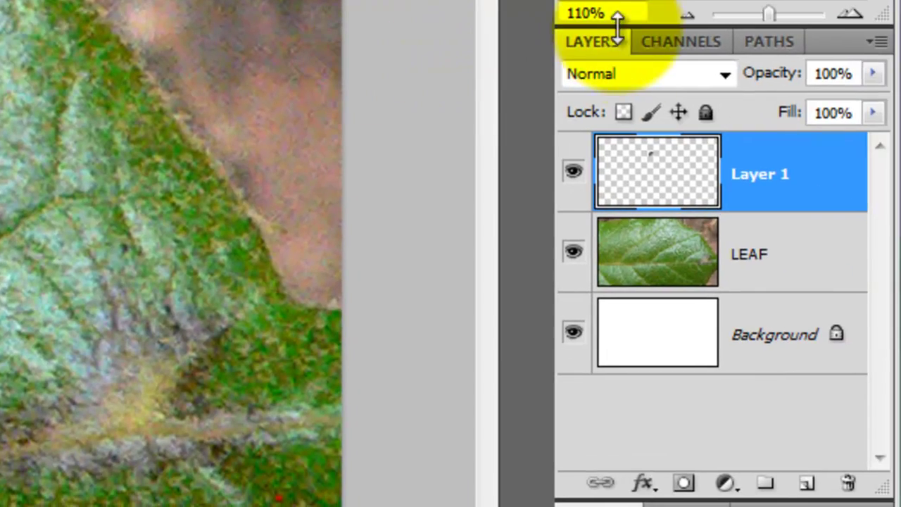
click(723, 74)
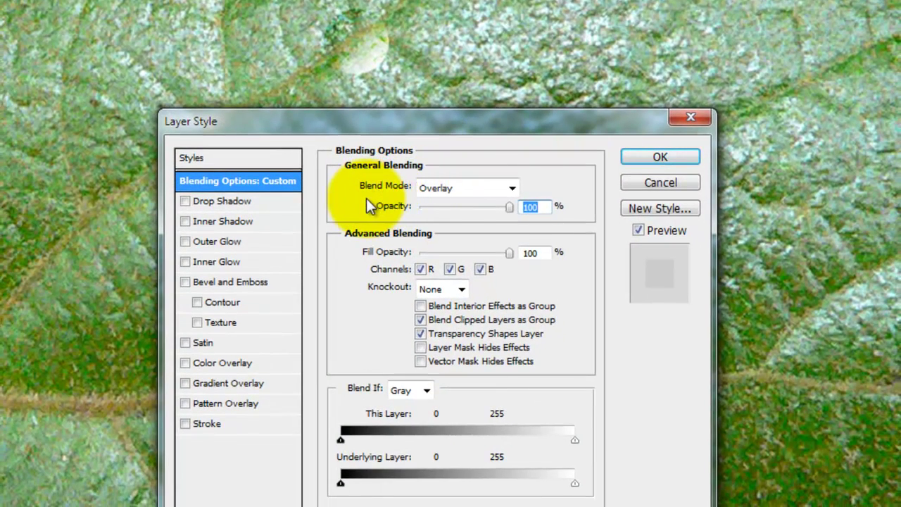
Enable a drop shadow: 70% opacity, -29° angle, 5 px distance and 5 px size.
click(185, 202)
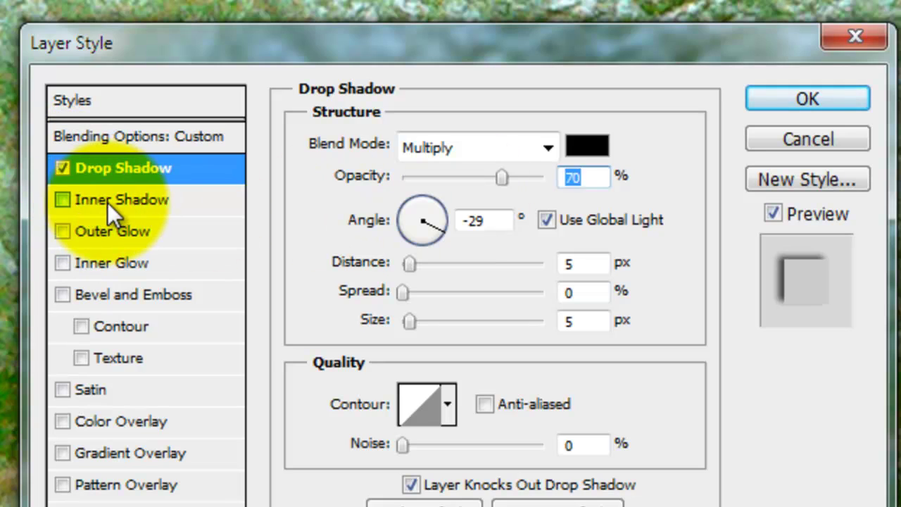
Add a 75% inner shadow and save the layer's effects as the 'Water Drop' style.
click(64, 198)
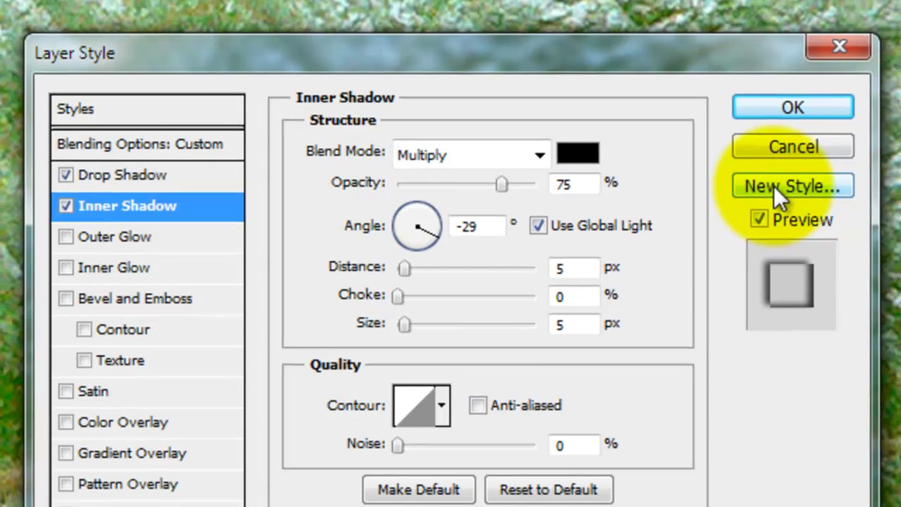
click(788, 181)
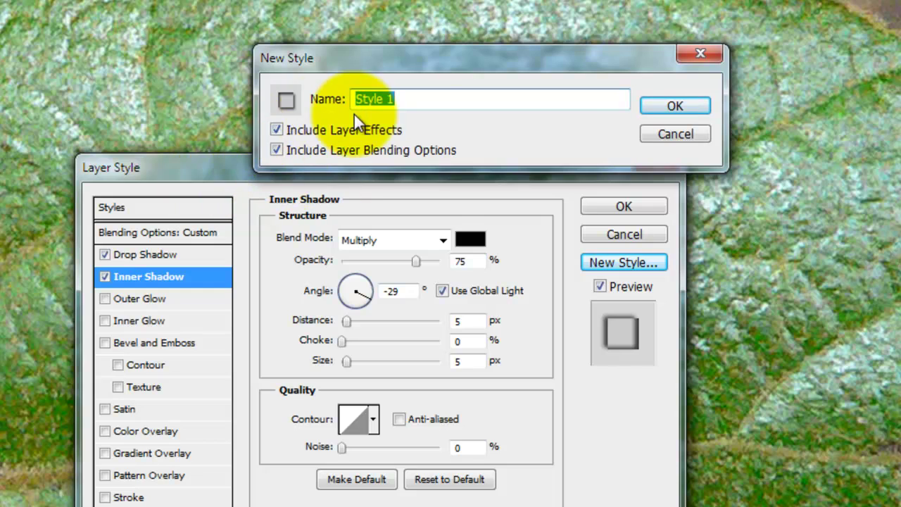
text(Water )
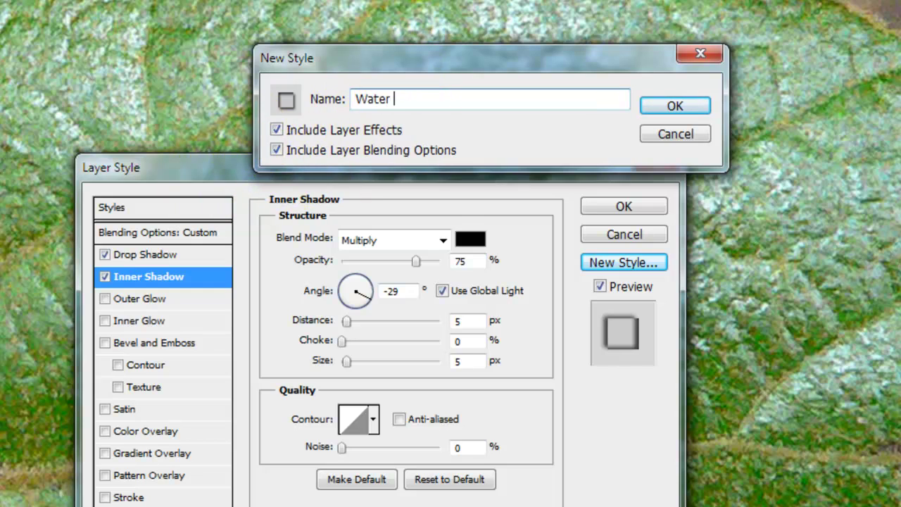
text(Drop)
click(675, 107)
click(624, 206)
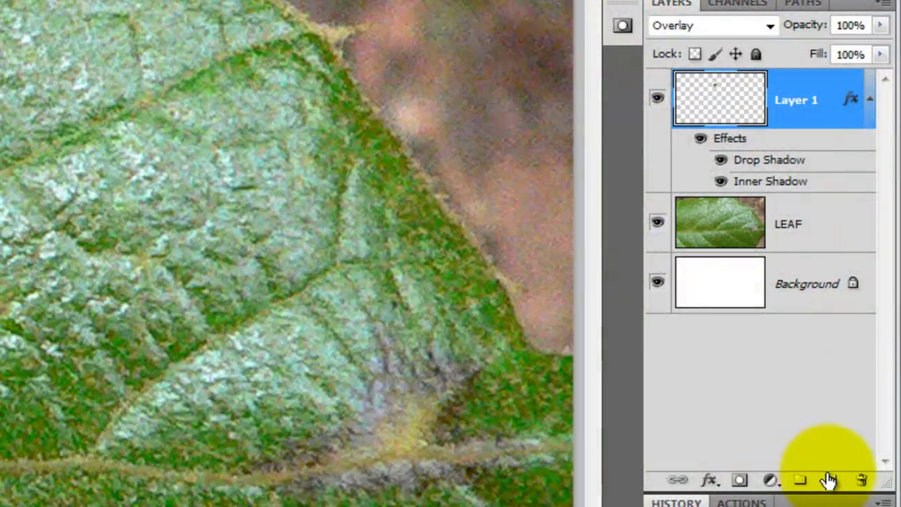
Add a new Layer 2 and pick a hard round brush at size 7.
click(831, 480)
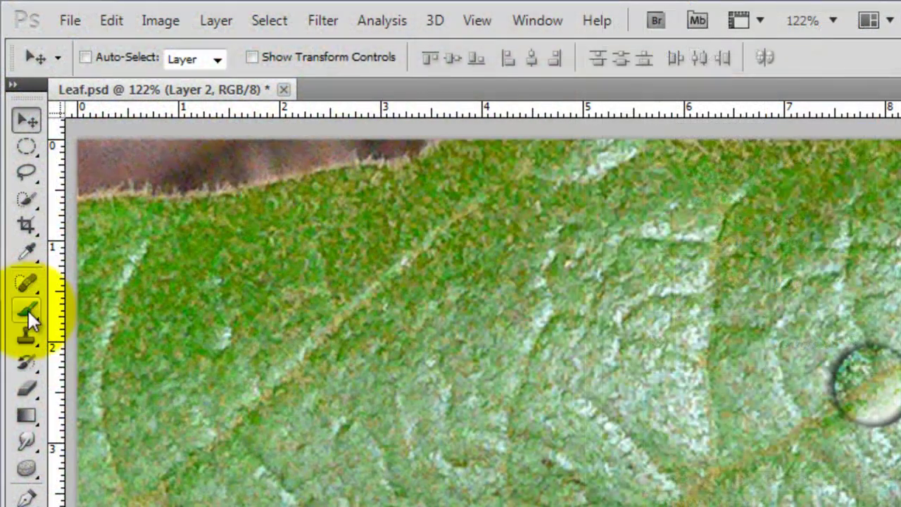
click(28, 311)
click(118, 59)
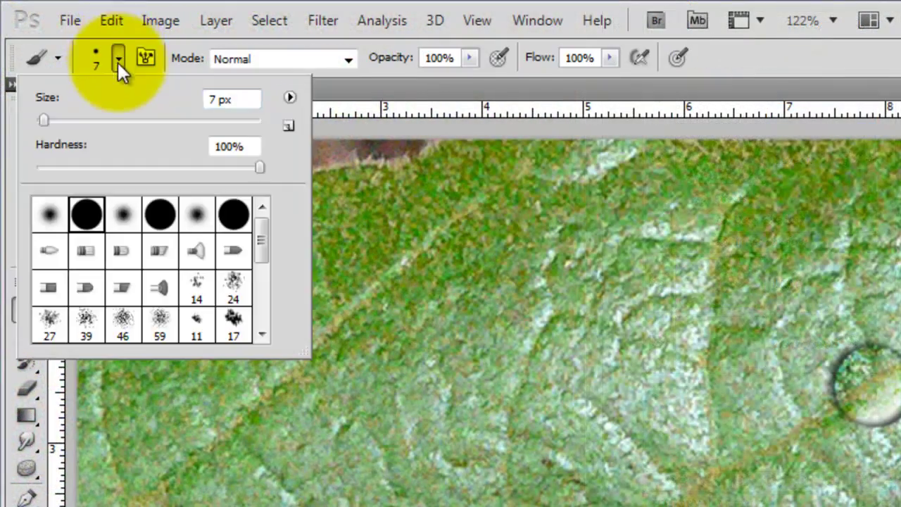
click(80, 215)
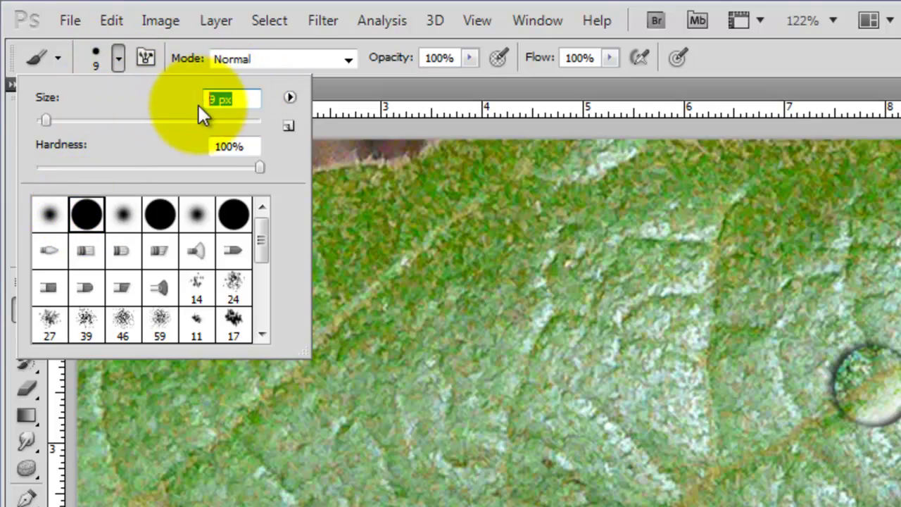
text(7)
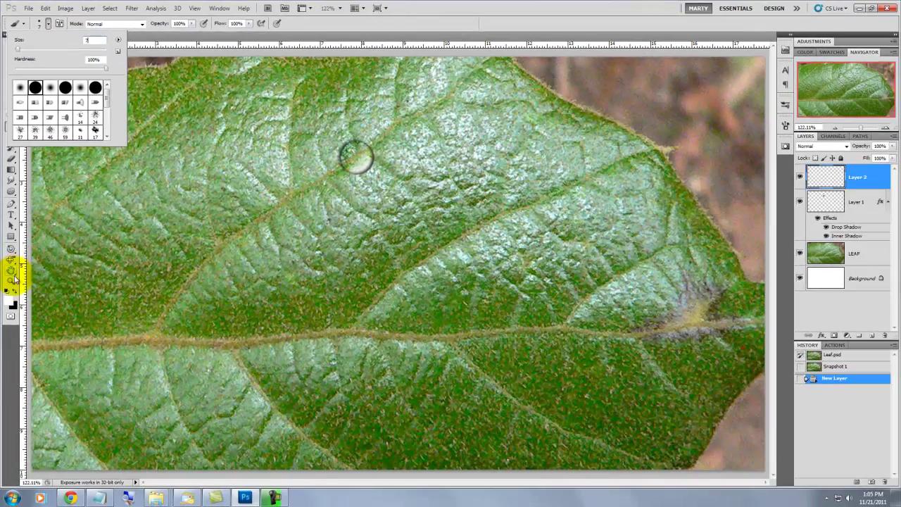
Zoom in on the drop and paint a white highlight dot near its upper edge.
click(13, 280)
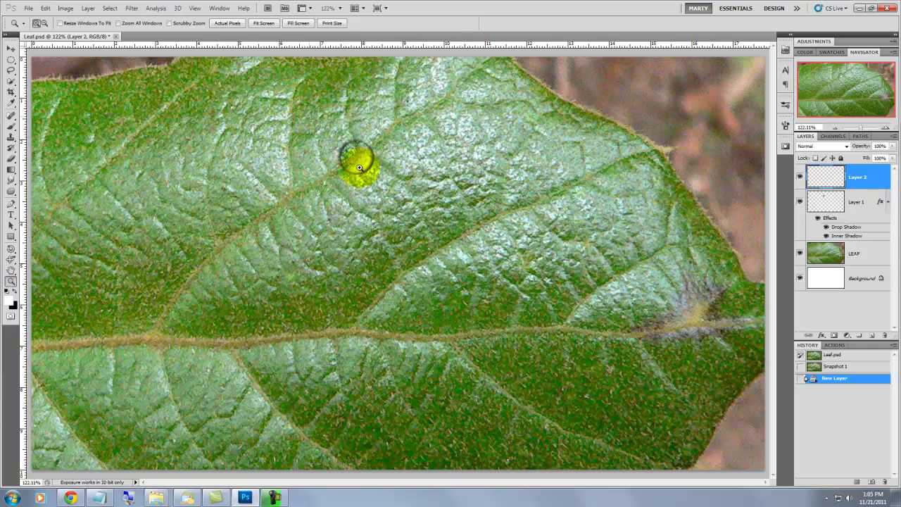
click(409, 209)
drag(410, 209, 368, 211)
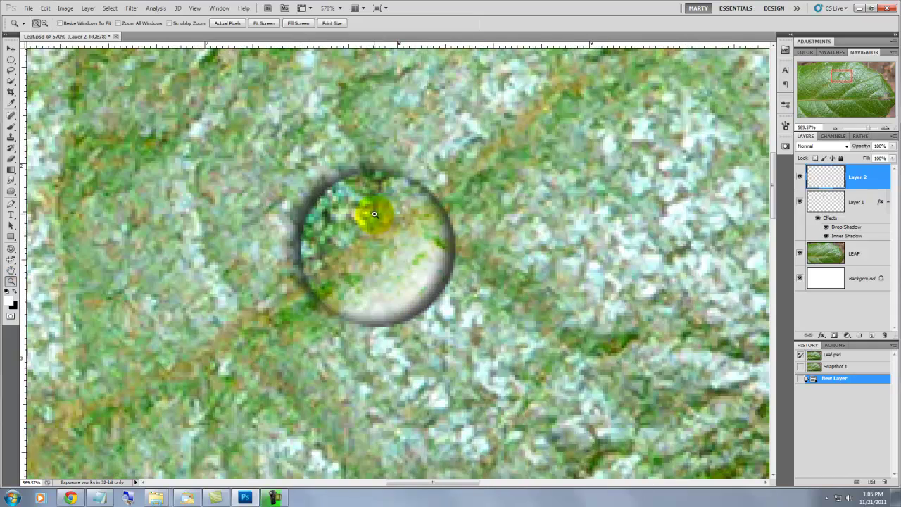
key(b)
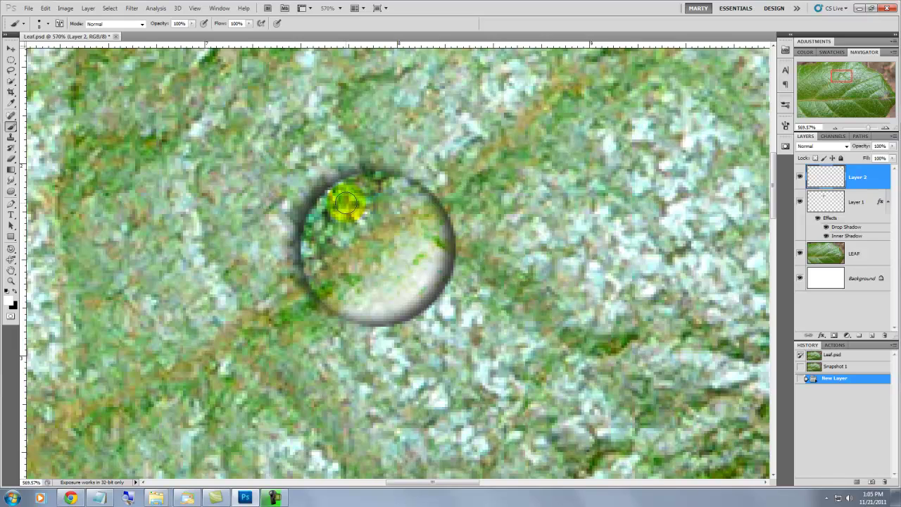
click(346, 203)
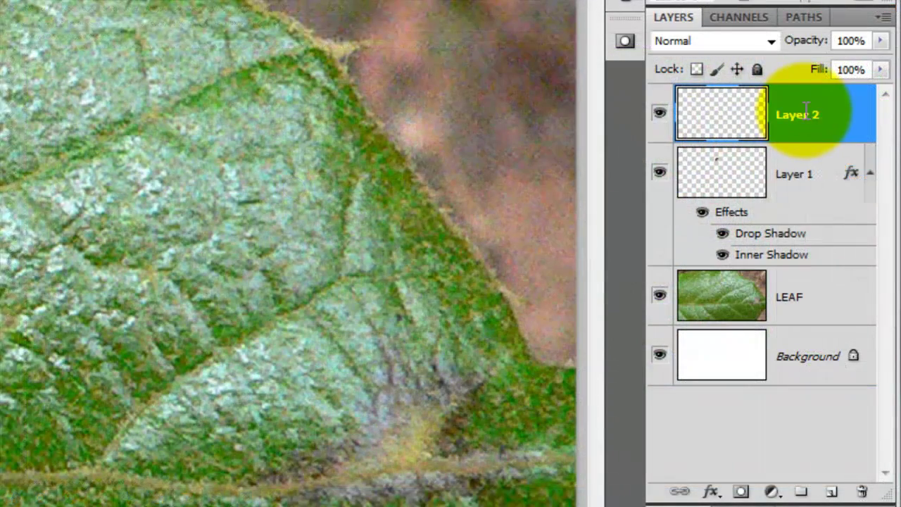
Rename Layer 2 to 'hilite'.
double_click(856, 177)
text(hilite)
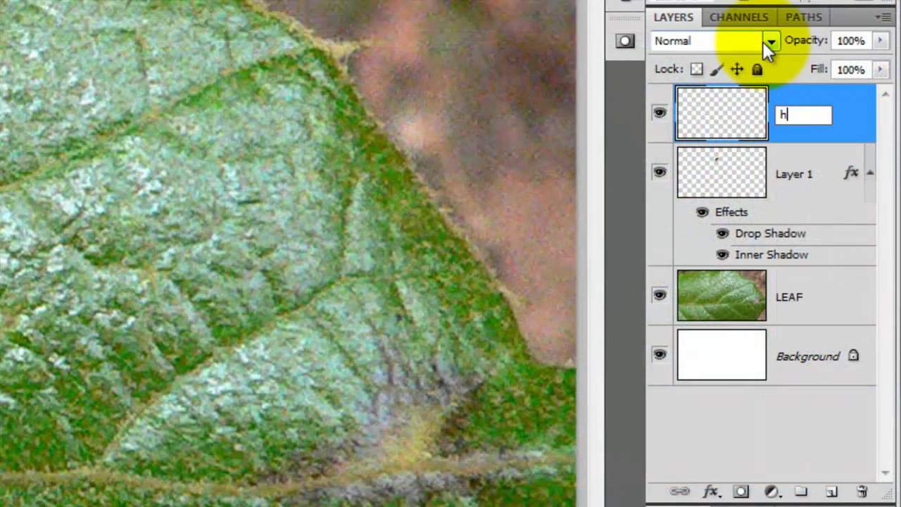
click(838, 129)
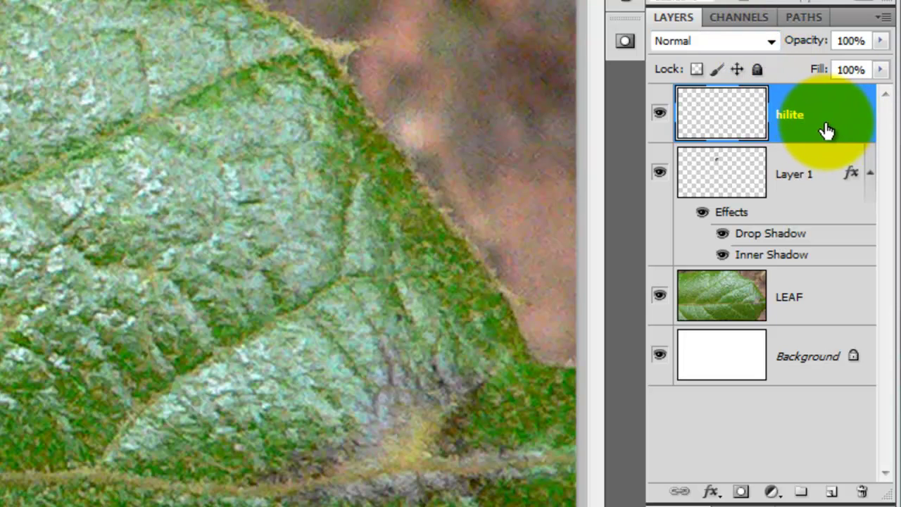
Duplicate hilite and Layer 1 into Group 1 and move the copy below the first drop.
shift+click(744, 175)
drag(806, 118, 834, 493)
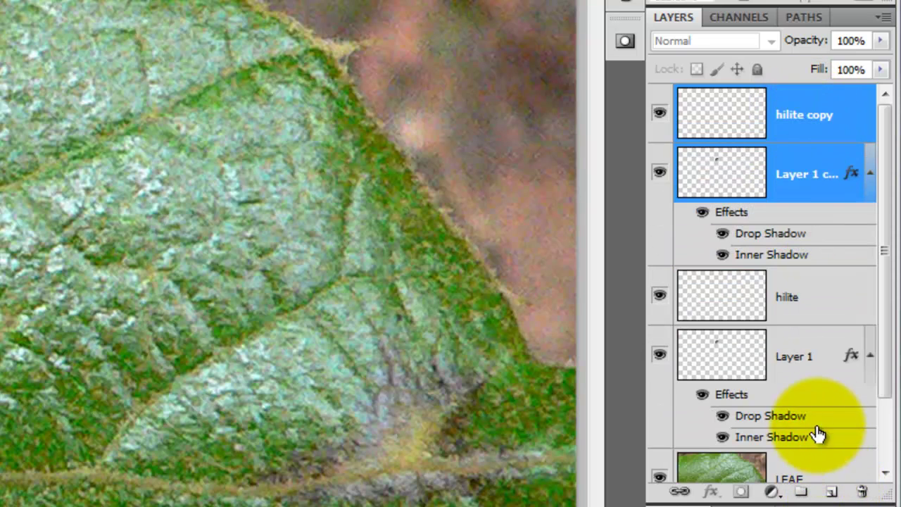
drag(770, 171, 794, 207)
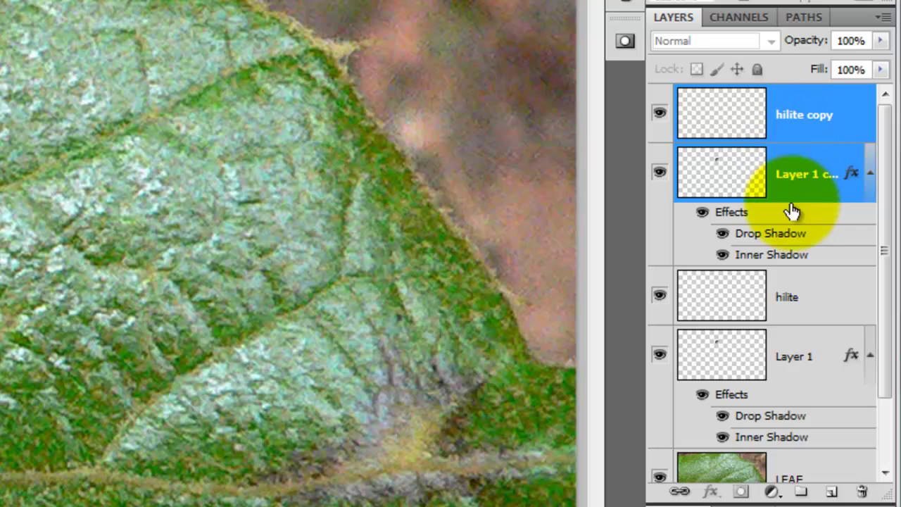
click(802, 492)
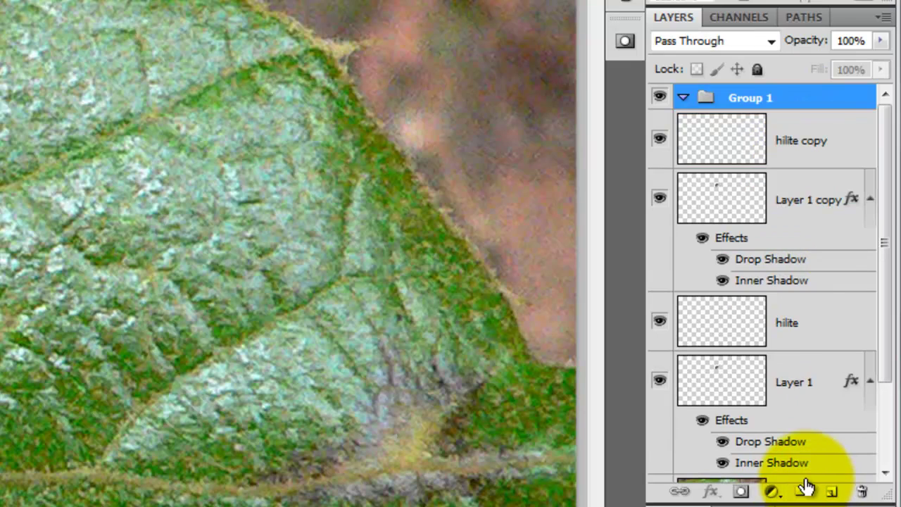
click(725, 154)
shift+click(716, 197)
drag(716, 197, 707, 101)
click(697, 102)
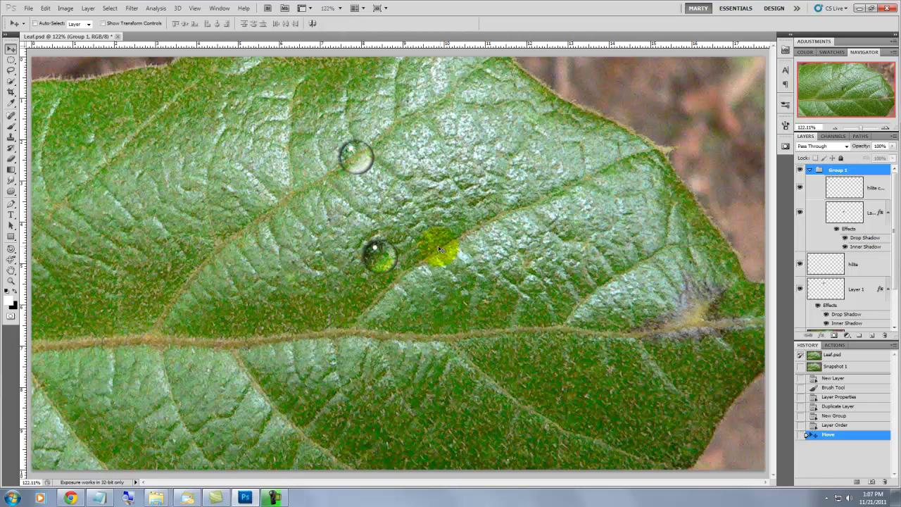
drag(443, 249, 450, 247)
drag(444, 248, 449, 247)
Liquify the Layer 1 copy drop into a long, curving trickle shape.
click(841, 214)
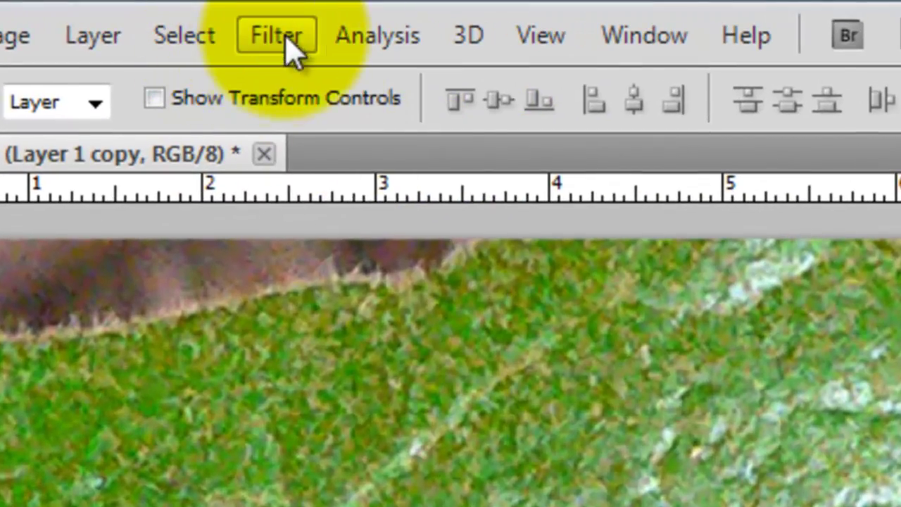
click(133, 9)
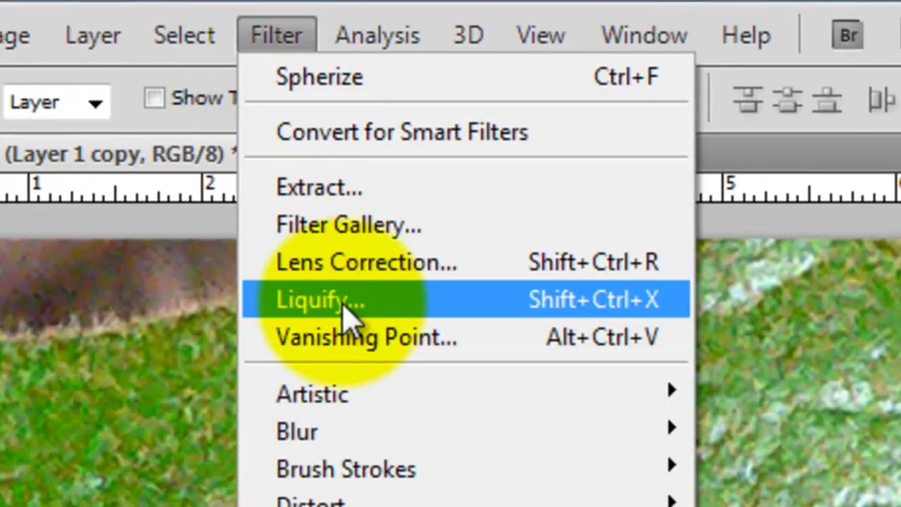
click(341, 299)
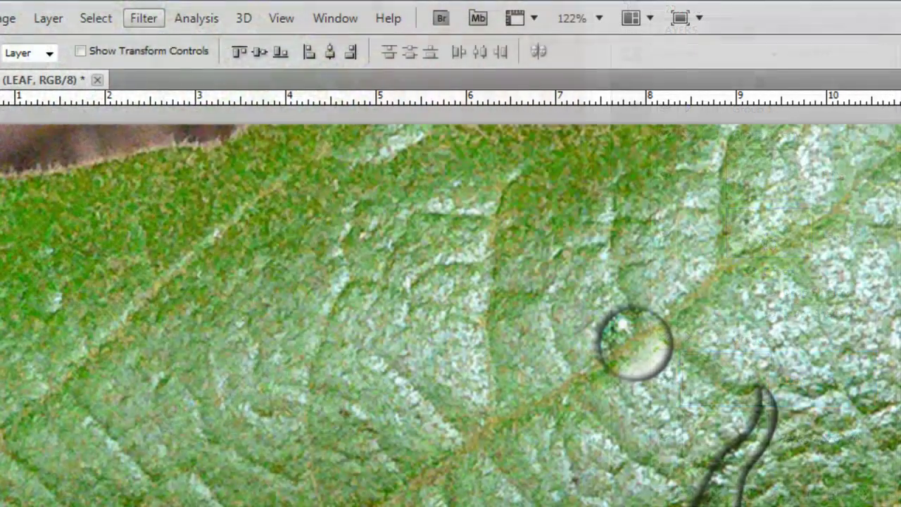
Spherize the leaf under the drop by about 60–70% to magnify its interior.
click(141, 18)
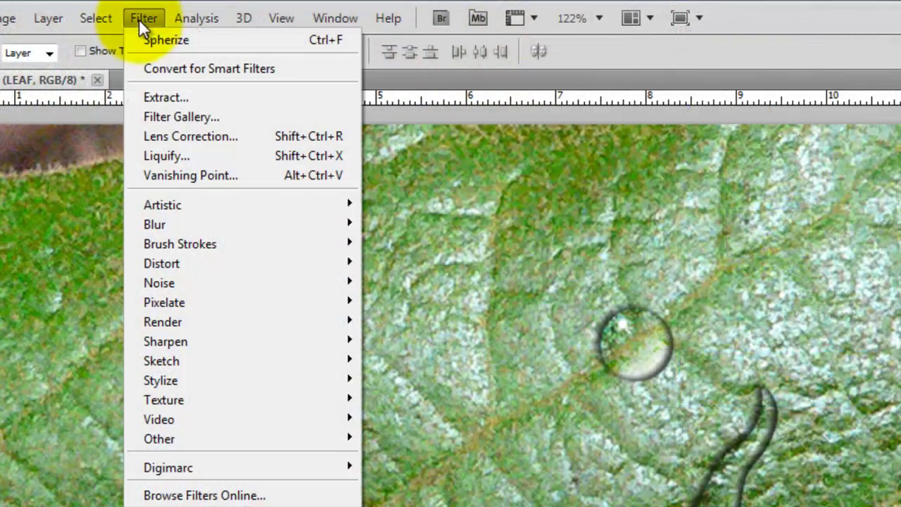
mouse_move(197, 263)
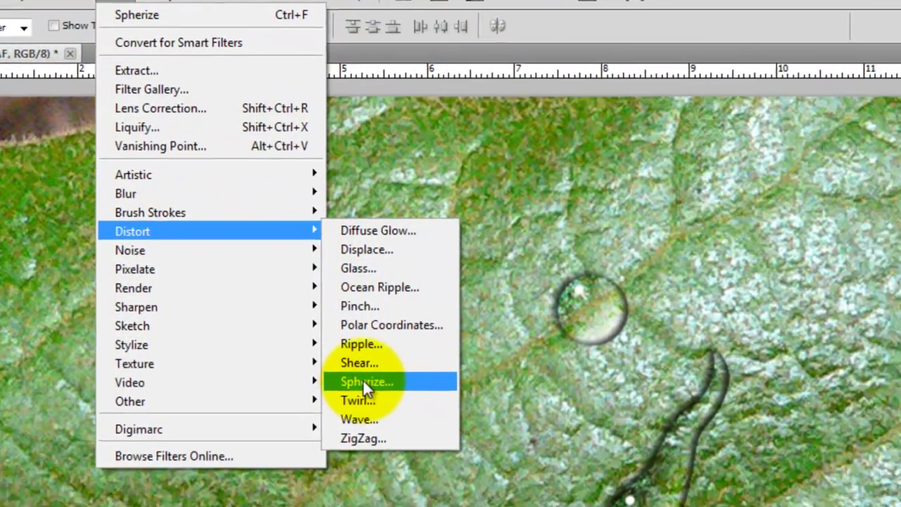
click(403, 418)
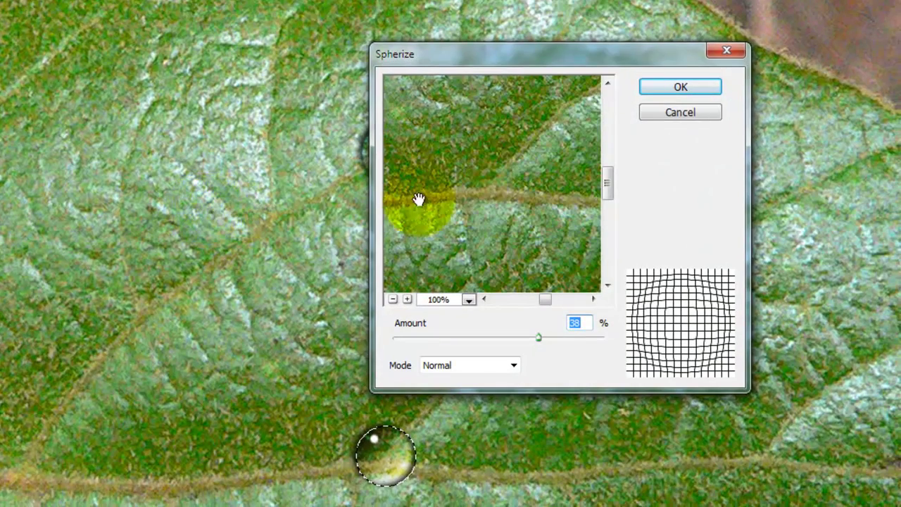
text(70)
key(ctrl+plus)
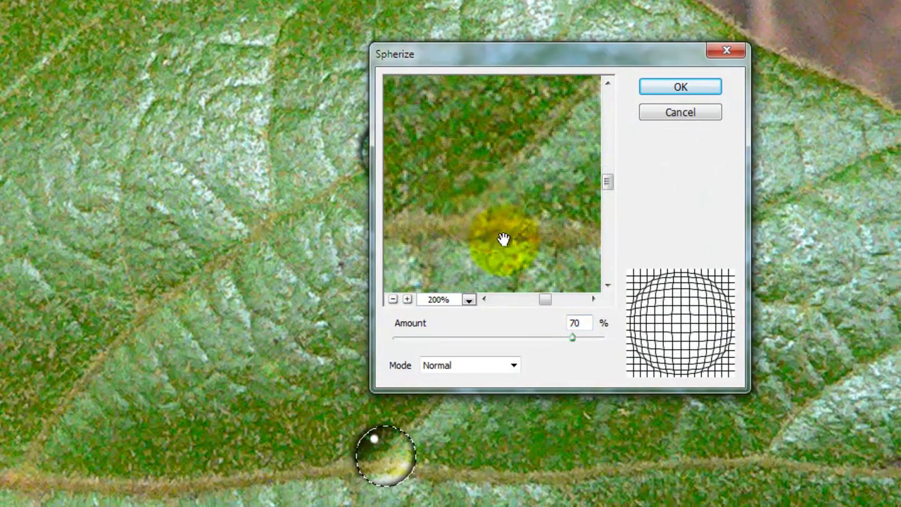
drag(583, 345, 562, 325)
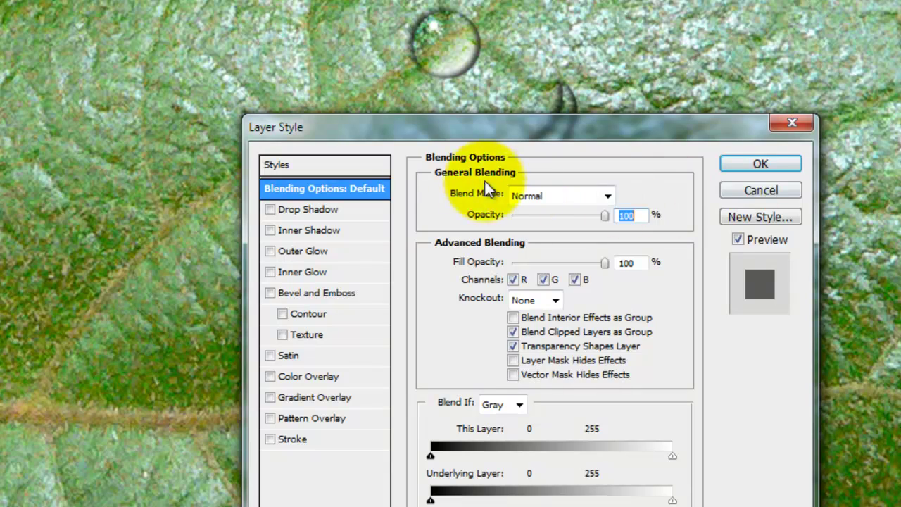
Apply the saved Water Drop style swatch to the trickle layer.
click(278, 164)
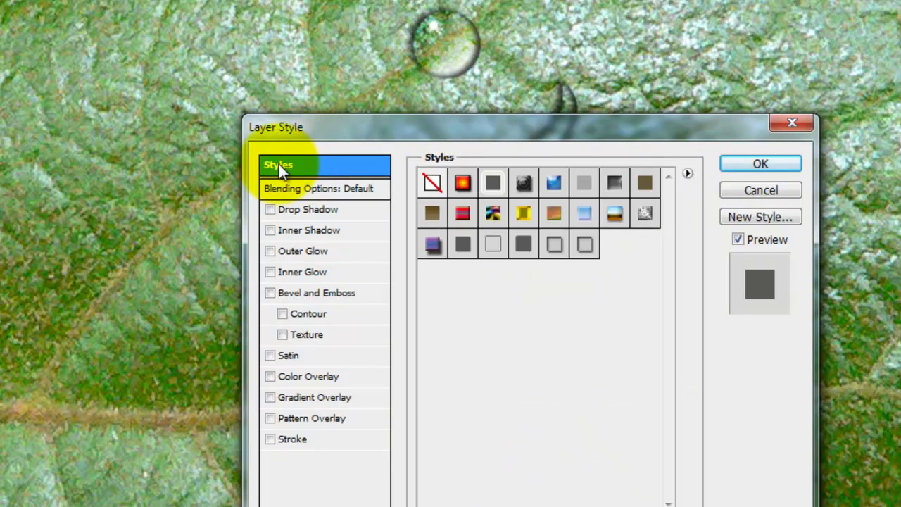
click(587, 247)
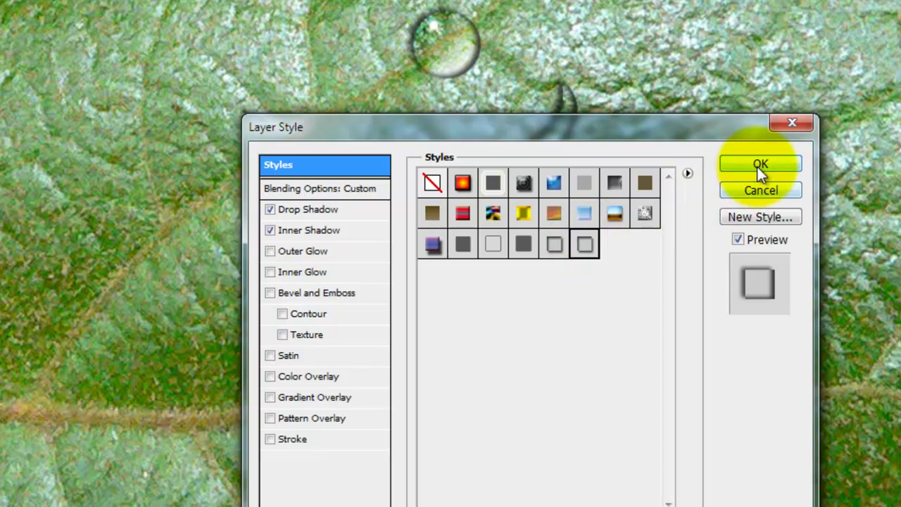